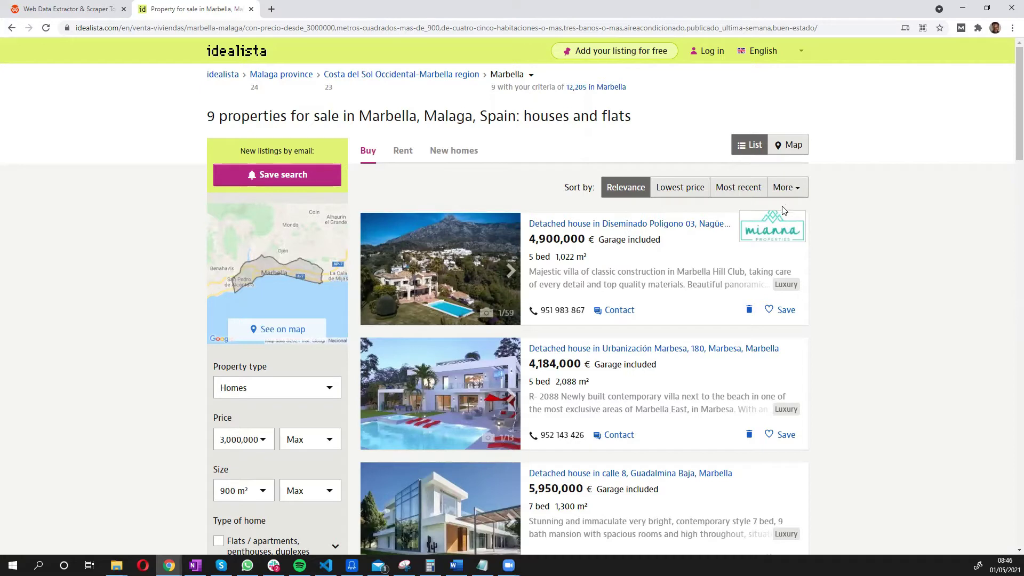
# Step: Search the Marketplace extractors for 'idealista' and run the search
pyautogui.click(59, 9)
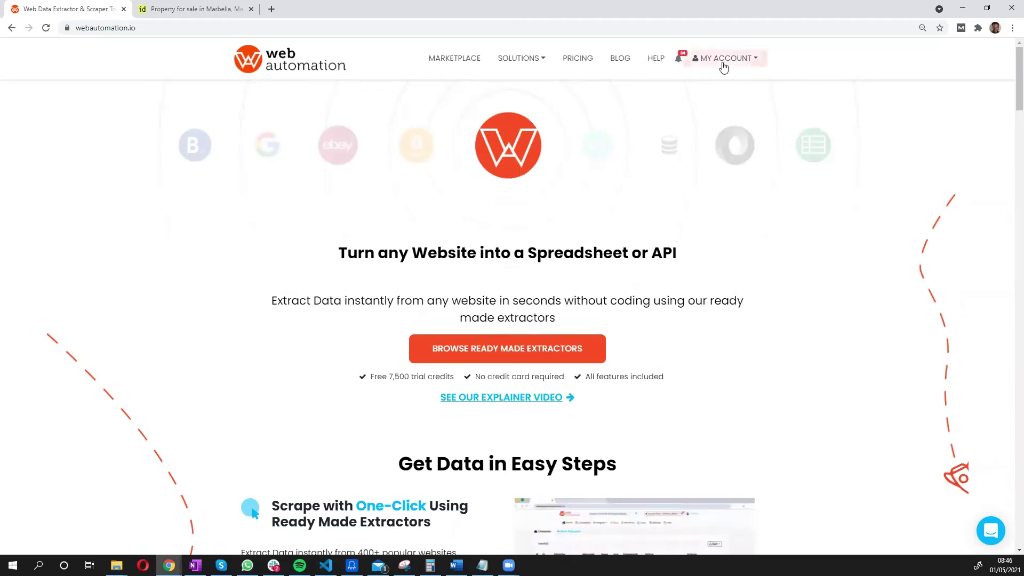
pyautogui.click(448, 64)
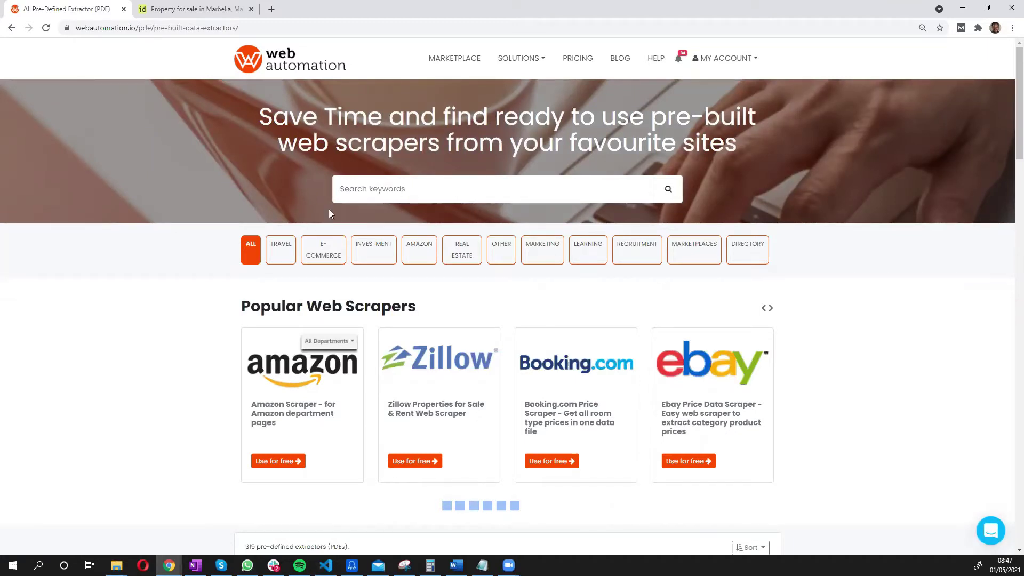
pyautogui.click(349, 190)
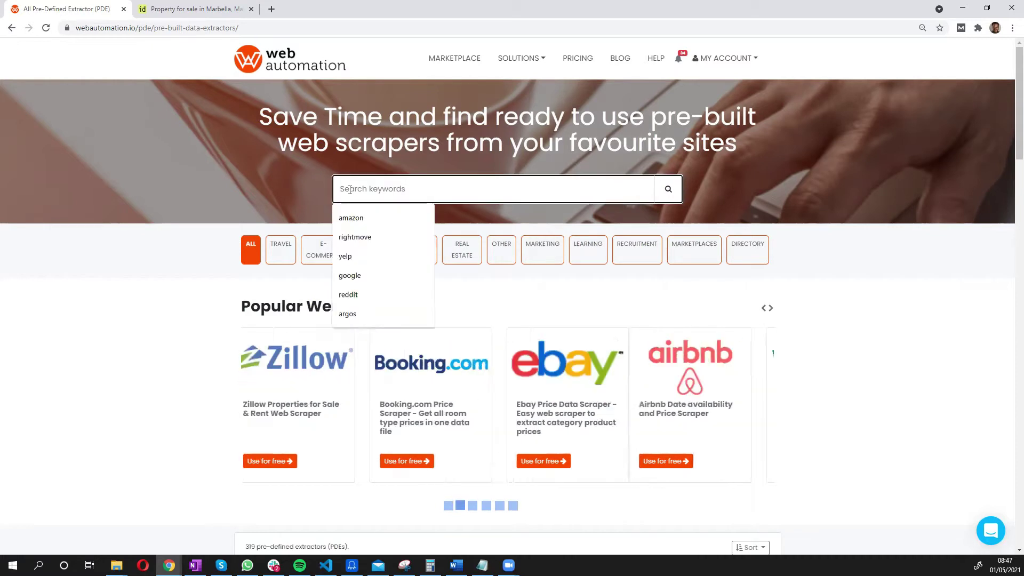
pyautogui.write('id')
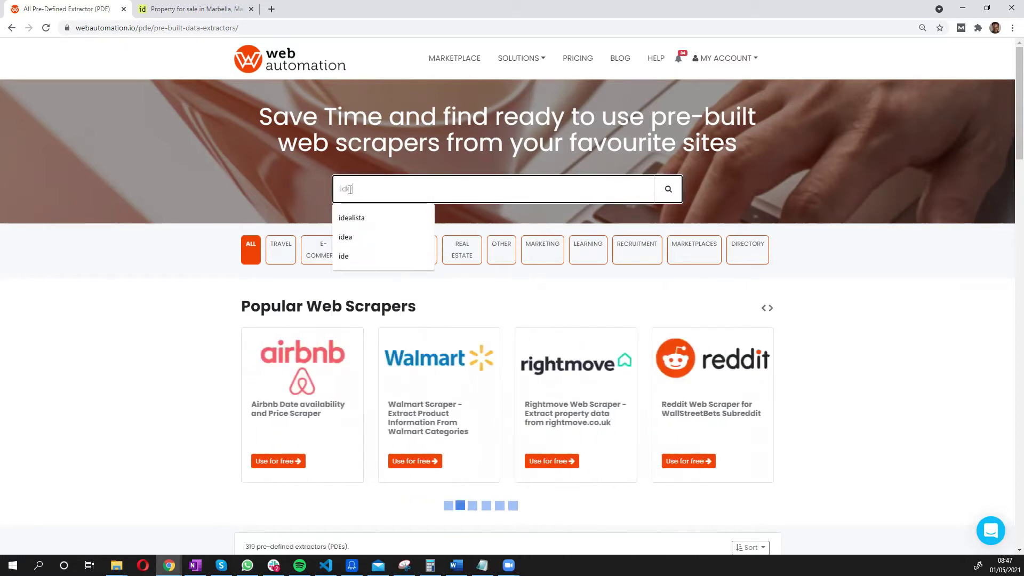
pyautogui.write('ealista')
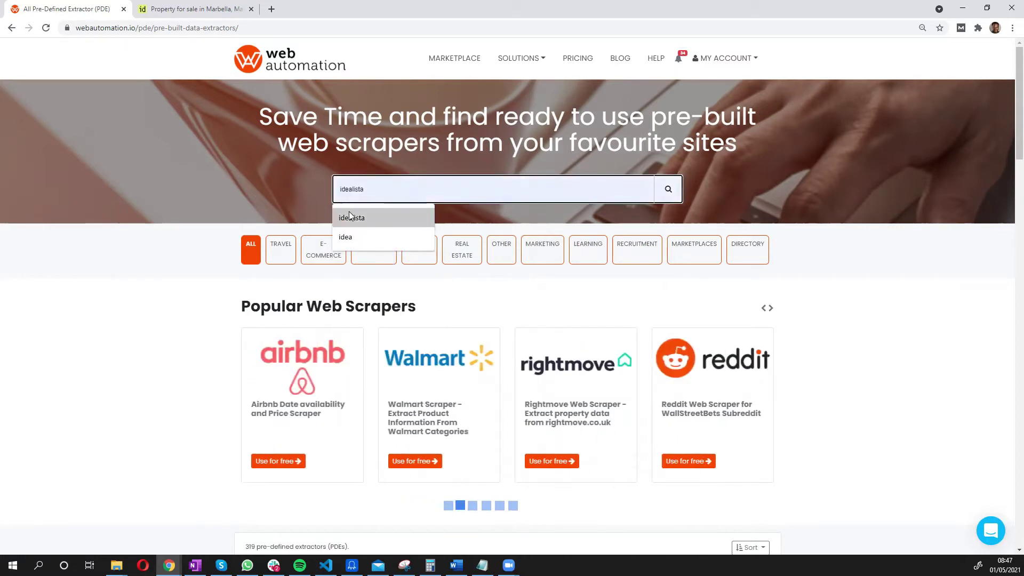
pyautogui.click(352, 218)
pyautogui.click(661, 198)
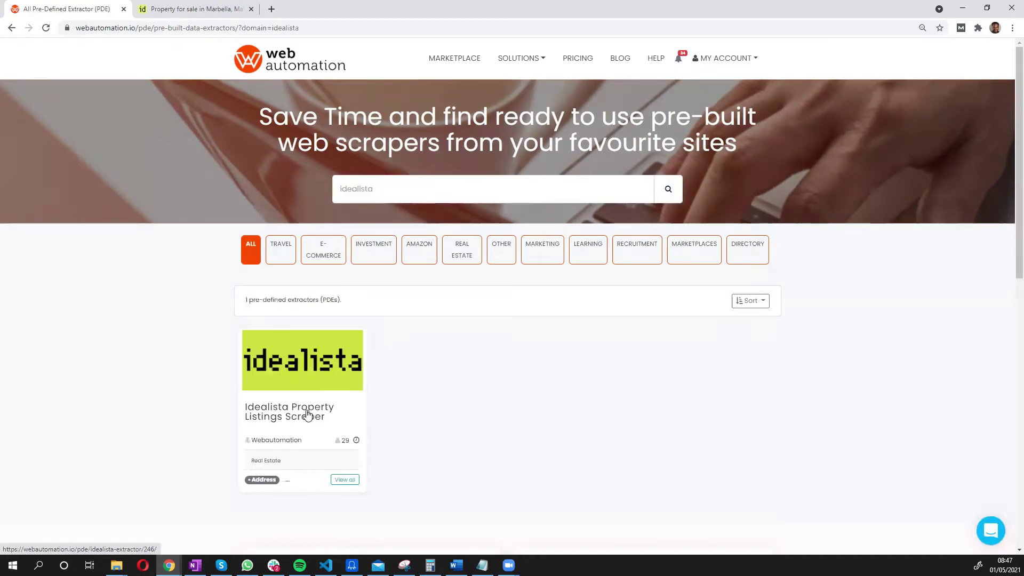
# Step: View the Idealista Property Listings Scraper's fields, cost and sample output
pyautogui.click(306, 418)
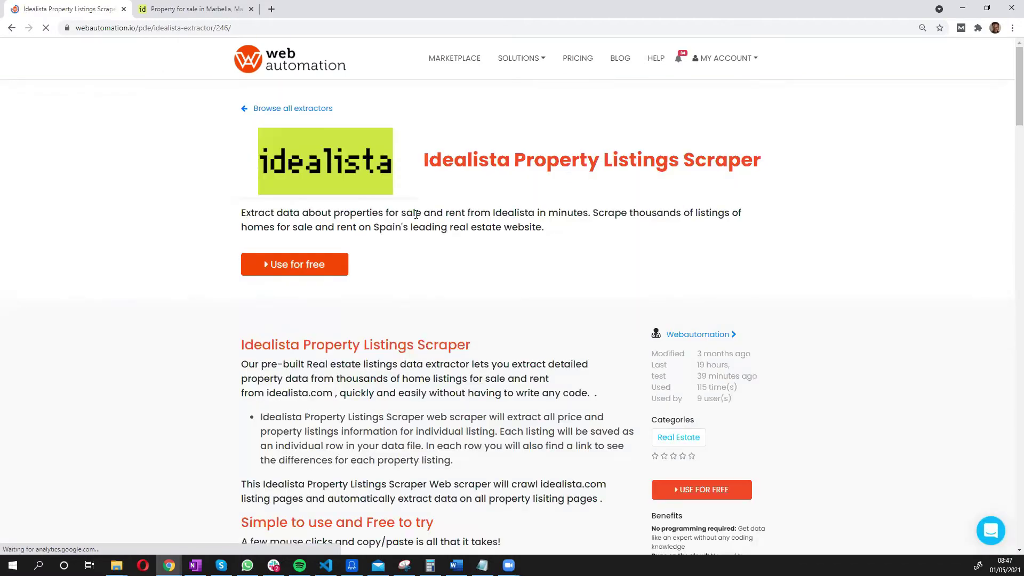
pyautogui.scroll(-1, 437, 292)
pyautogui.scroll(-2, 436, 292)
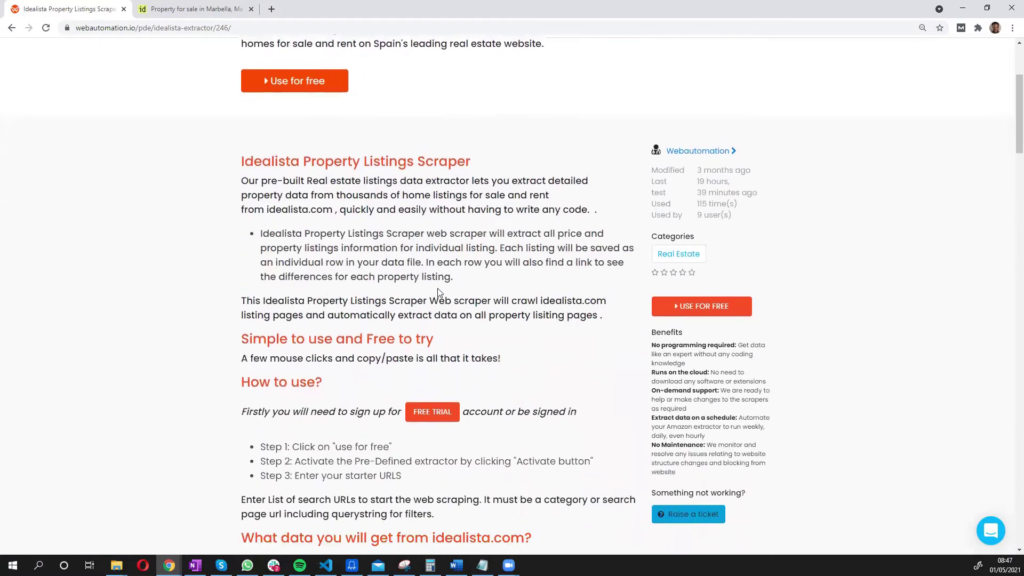
pyautogui.scroll(-1, 480, 304)
pyautogui.scroll(-1, 494, 307)
pyautogui.scroll(-2, 493, 306)
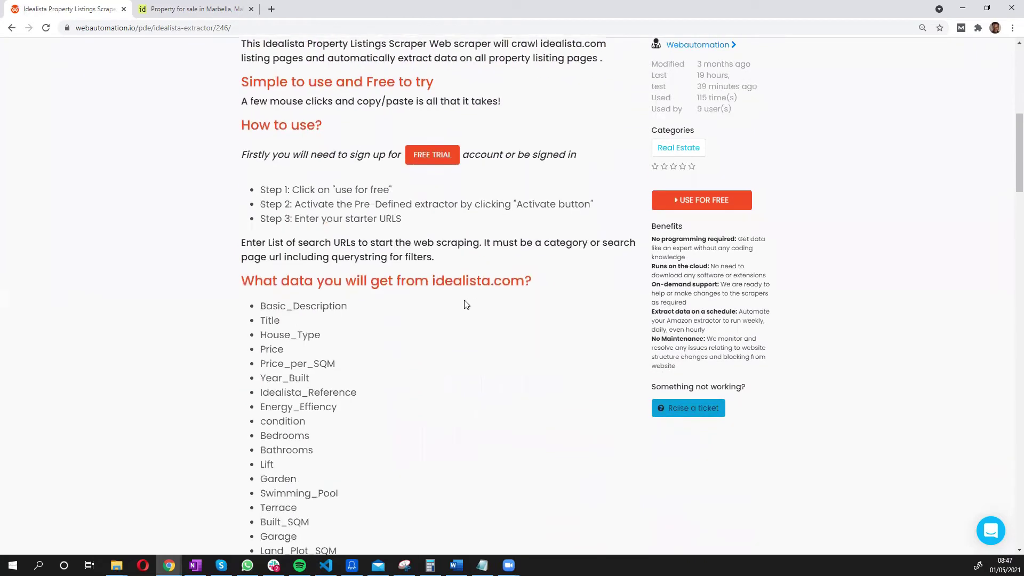
pyautogui.scroll(-1, 464, 302)
pyautogui.scroll(-1, 268, 226)
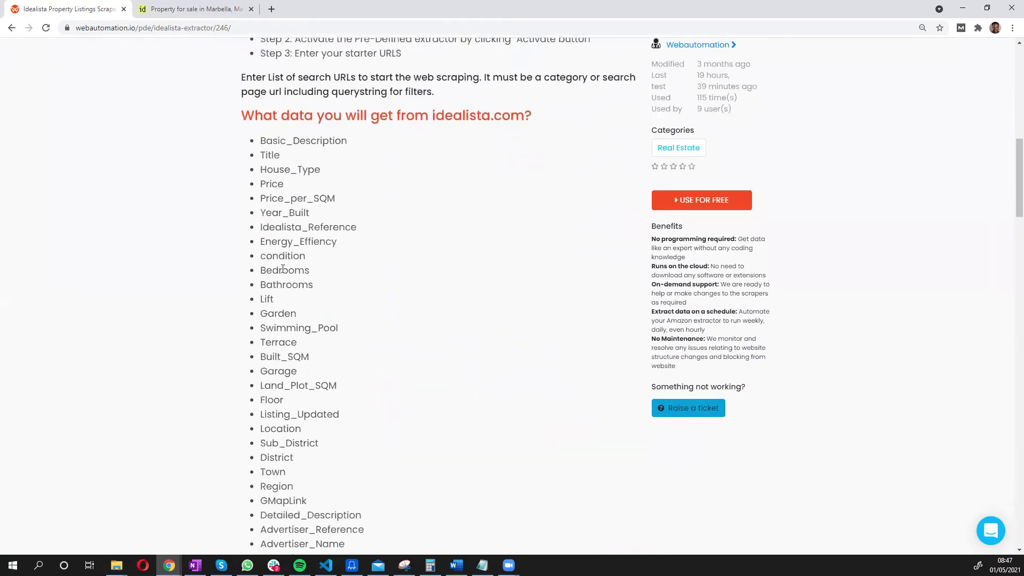
pyautogui.scroll(-2, 276, 253)
pyautogui.scroll(2, 296, 321)
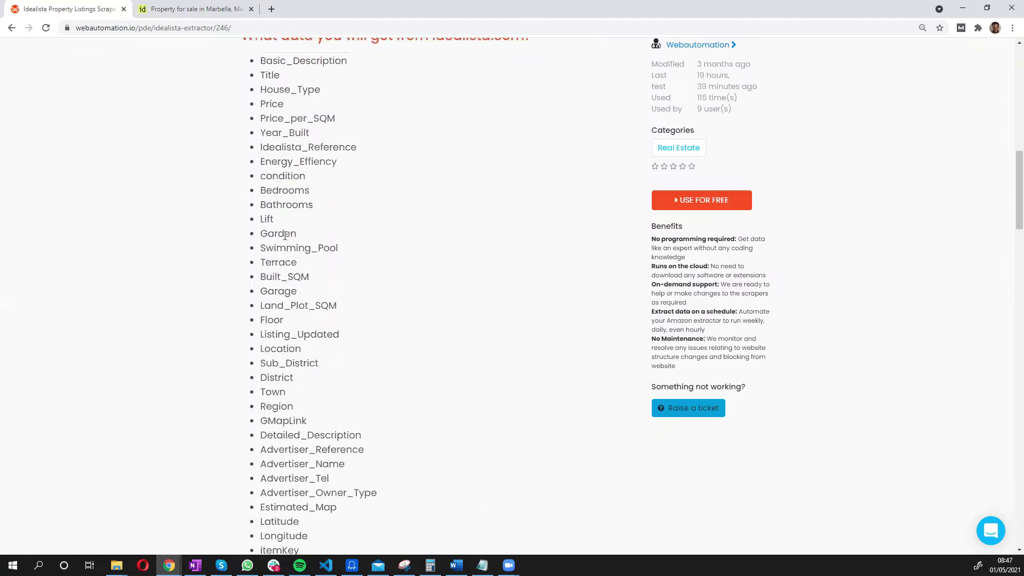
pyautogui.scroll(-2, 289, 240)
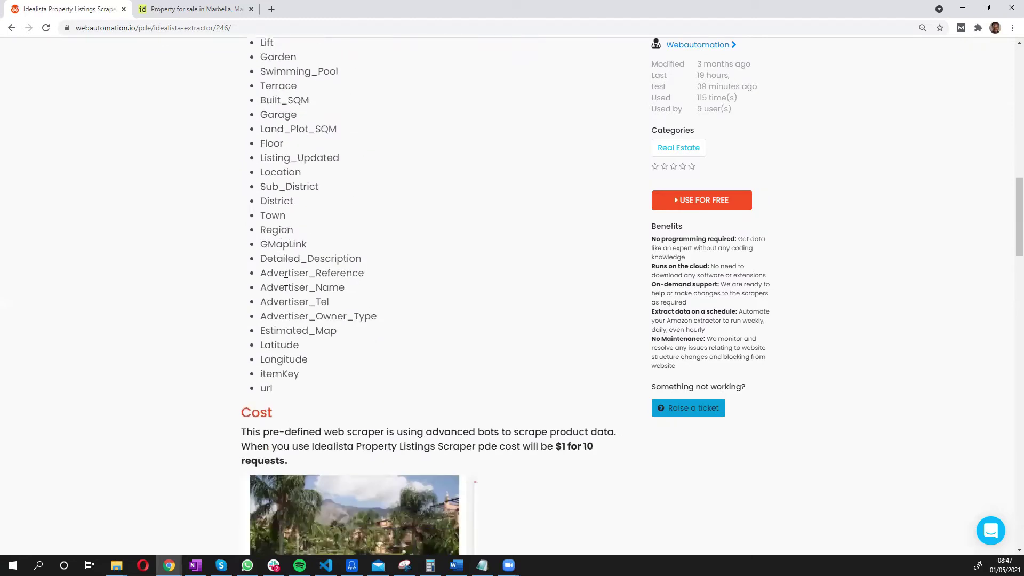
pyautogui.scroll(-2, 278, 357)
pyautogui.scroll(-2, 281, 355)
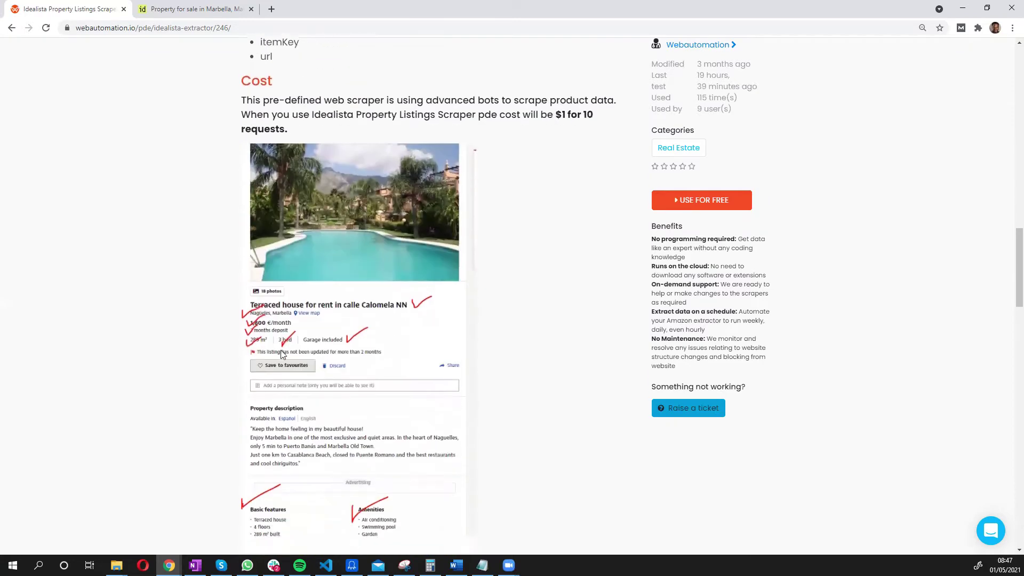
pyautogui.scroll(-2, 284, 354)
pyautogui.scroll(-2, 297, 368)
pyautogui.scroll(-1, 307, 382)
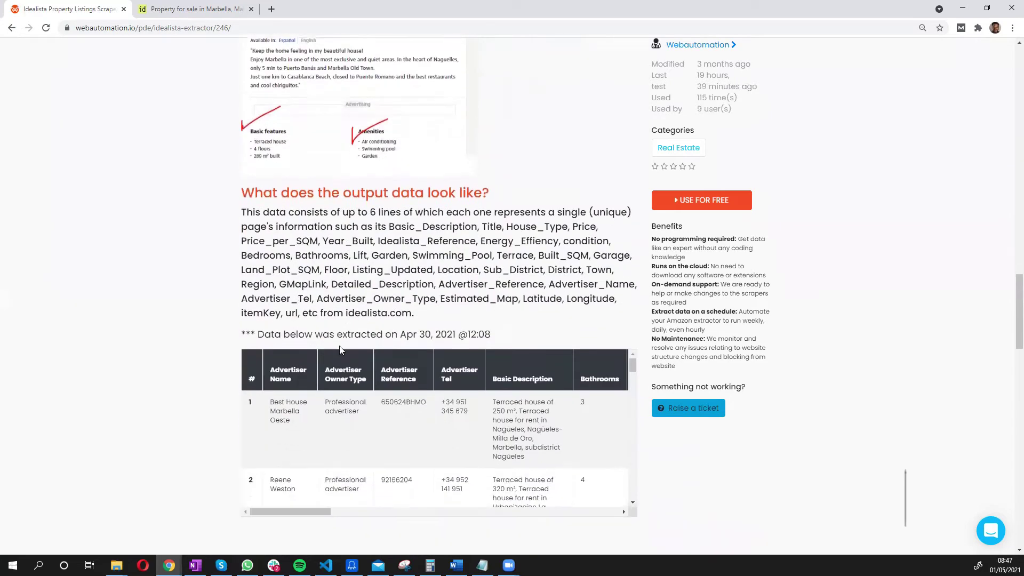
pyautogui.moveTo(304, 457); pyautogui.dragTo(472, 467)
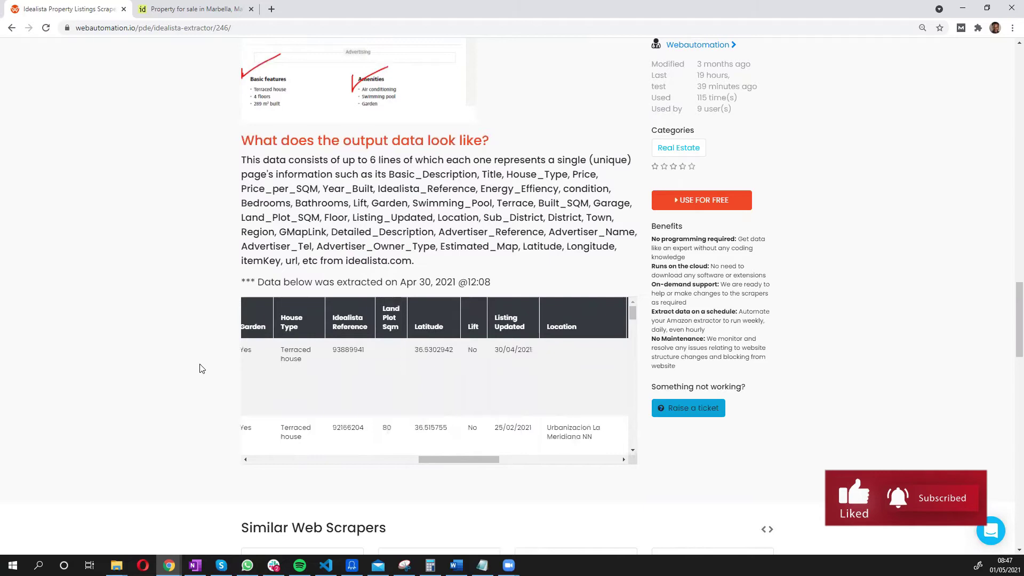
pyautogui.scroll(10, 201, 369)
pyautogui.scroll(10, 200, 367)
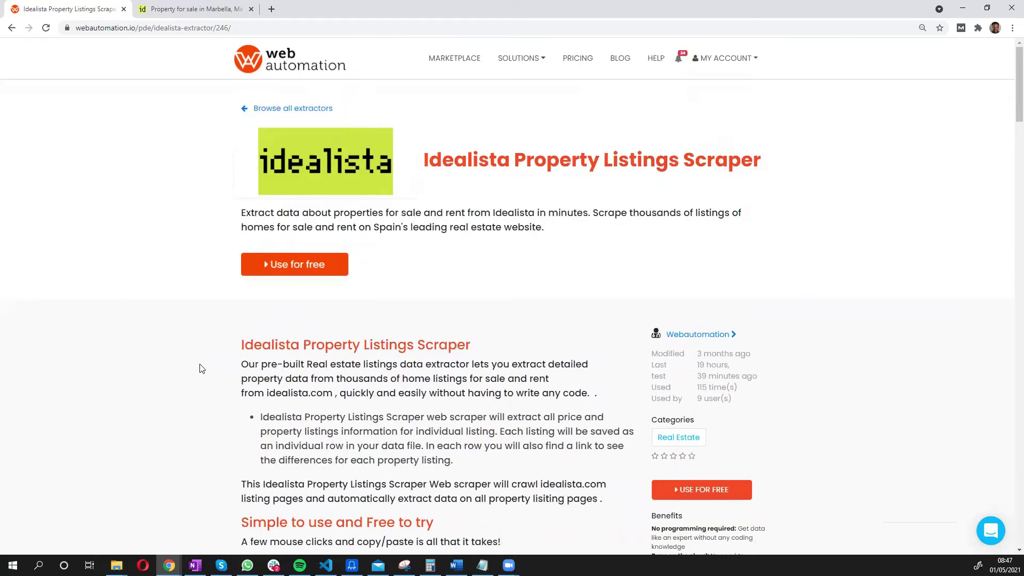
# Step: Use the Idealista scraper for free and activate it, reaching the starter links editor
pyautogui.click(295, 265)
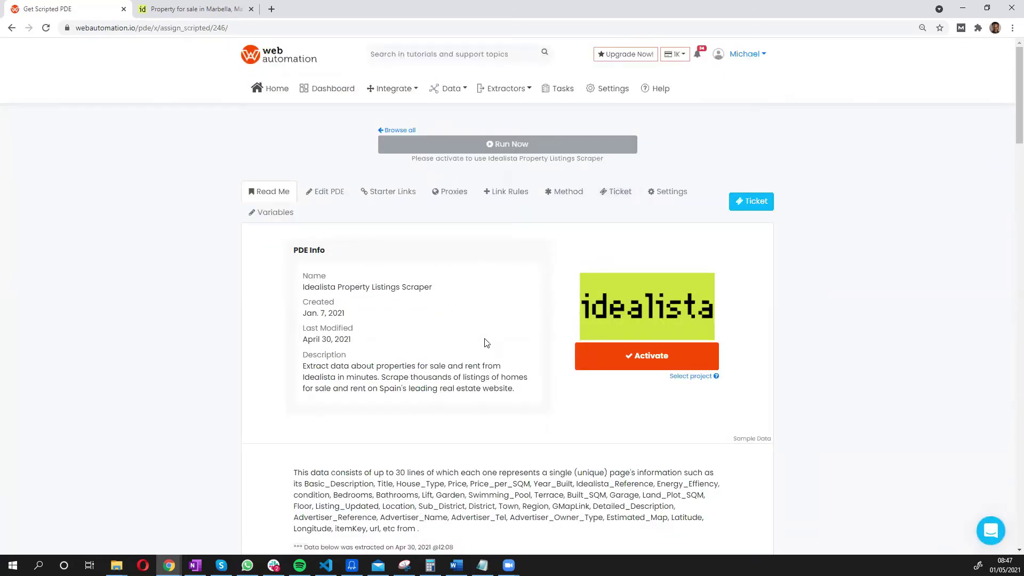
pyautogui.click(607, 362)
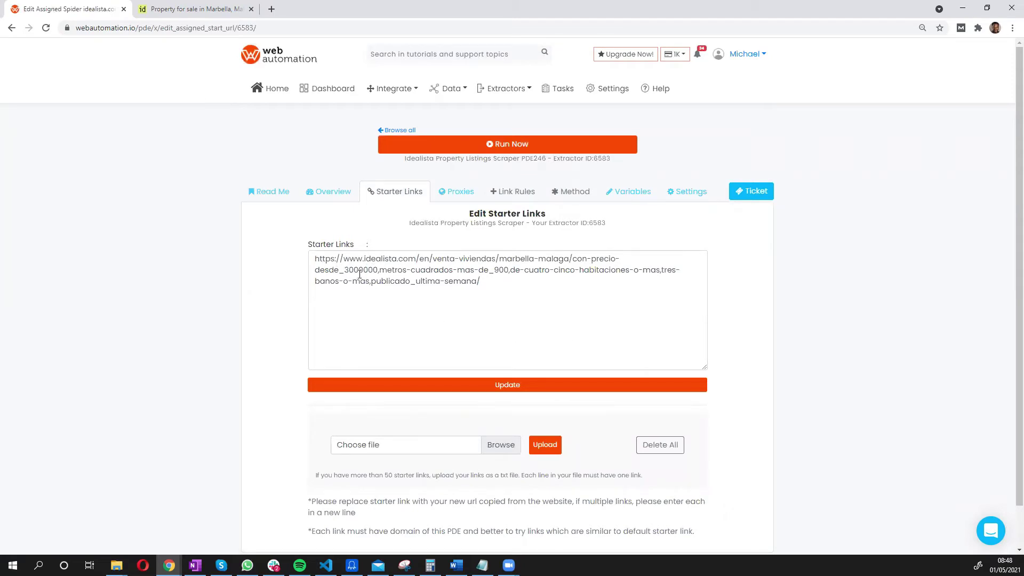
# Step: Copy the filtered Marbella Idealista URL and replace the default starter link with it
pyautogui.click(178, 10)
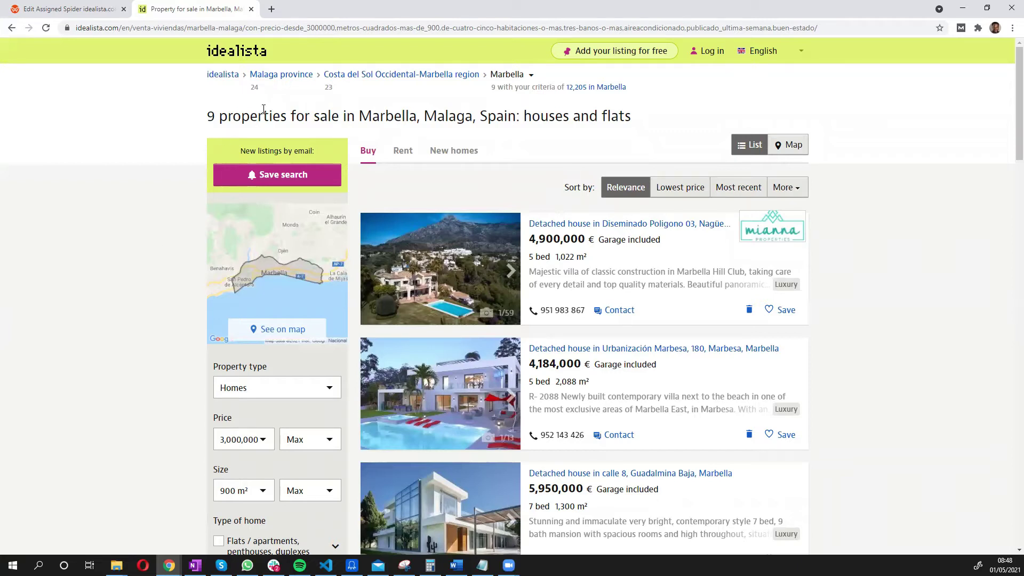
pyautogui.click(168, 27)
pyautogui.rightClick(167, 26)
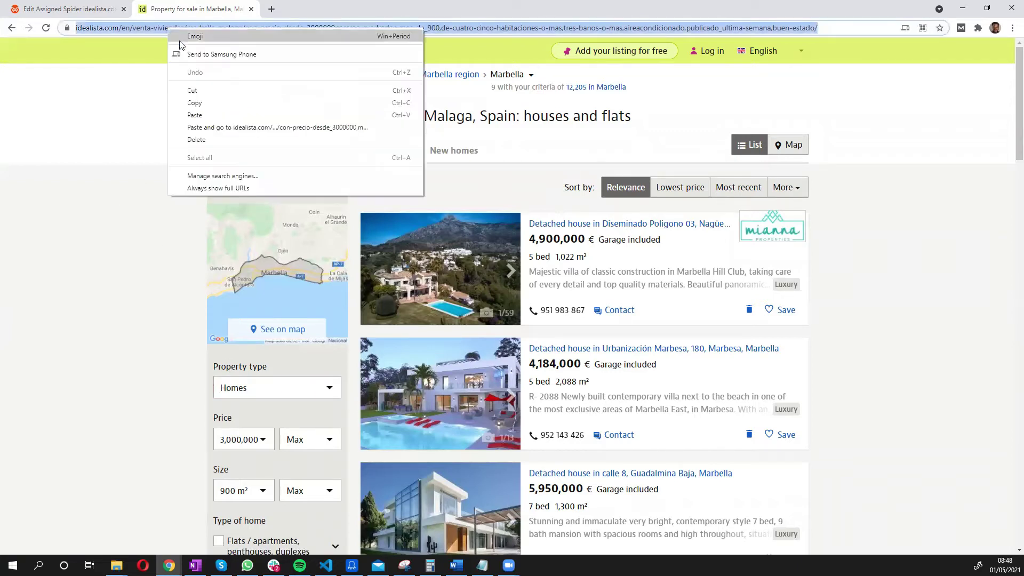
pyautogui.click(199, 102)
pyautogui.click(102, 9)
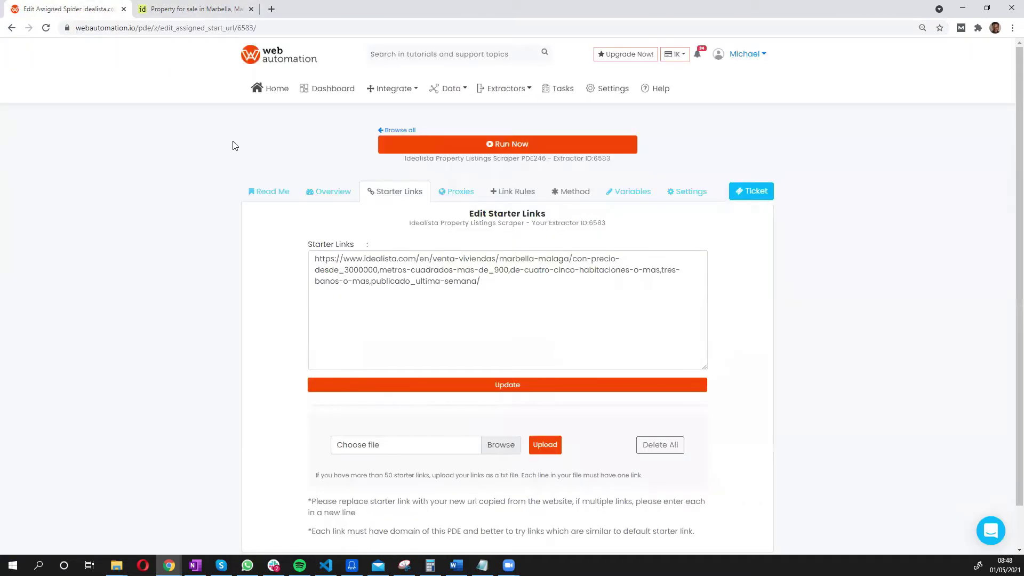
pyautogui.moveTo(481, 281); pyautogui.dragTo(311, 259)
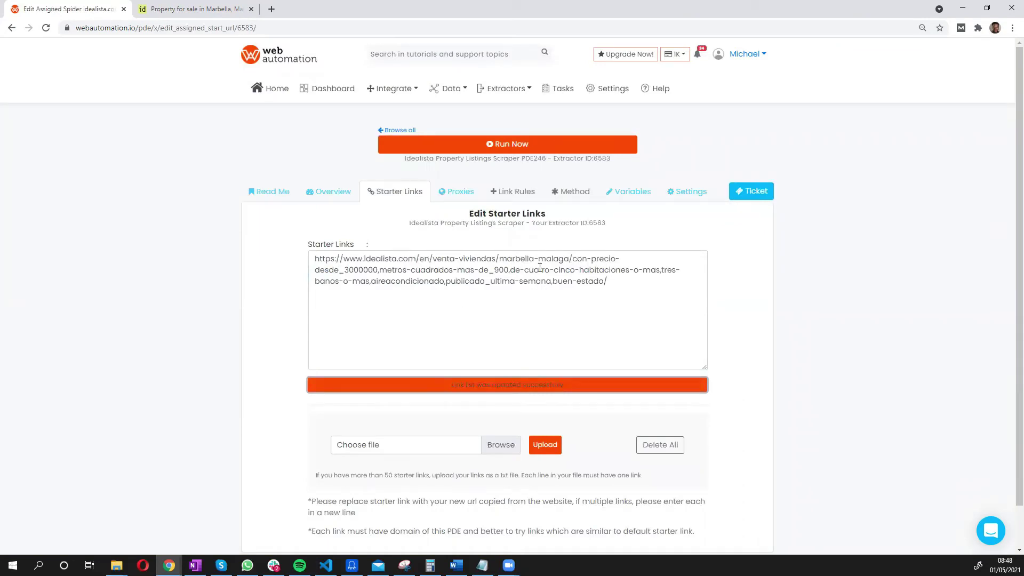
# Step: Run the extractor now and wait until the idealista.com session completes with 9 rows
pyautogui.click(505, 144)
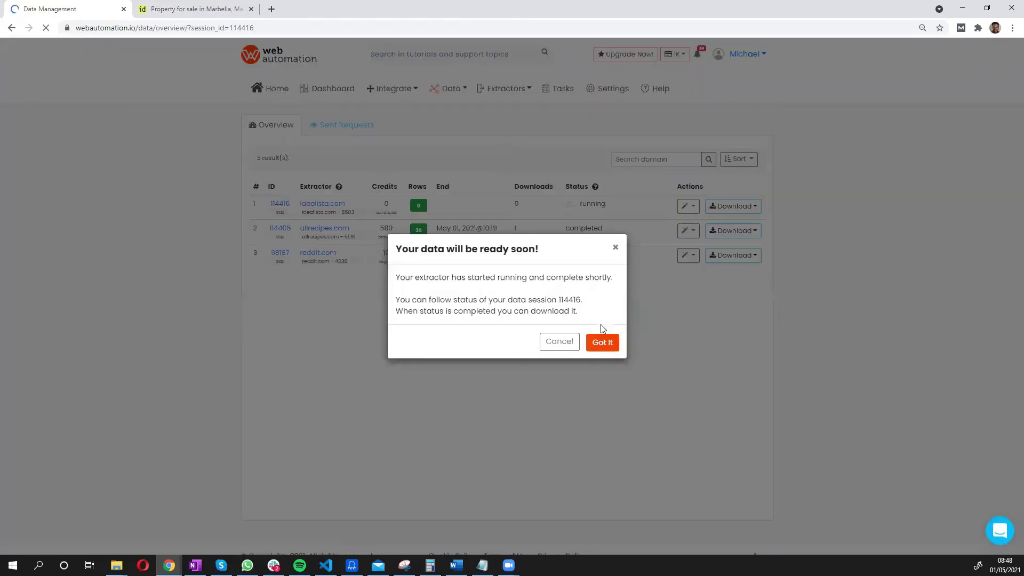
pyautogui.click(602, 342)
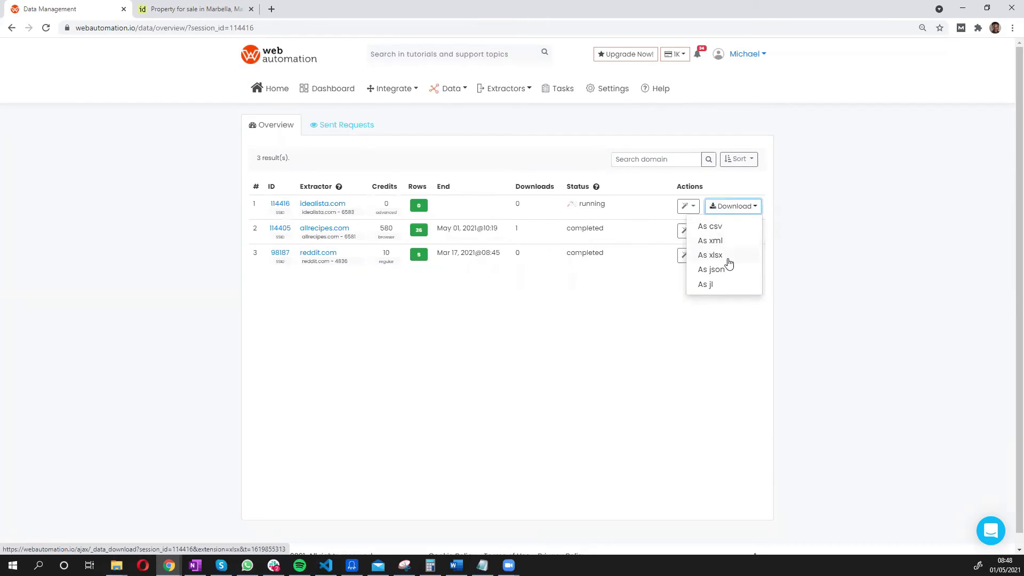
pyautogui.click(625, 283)
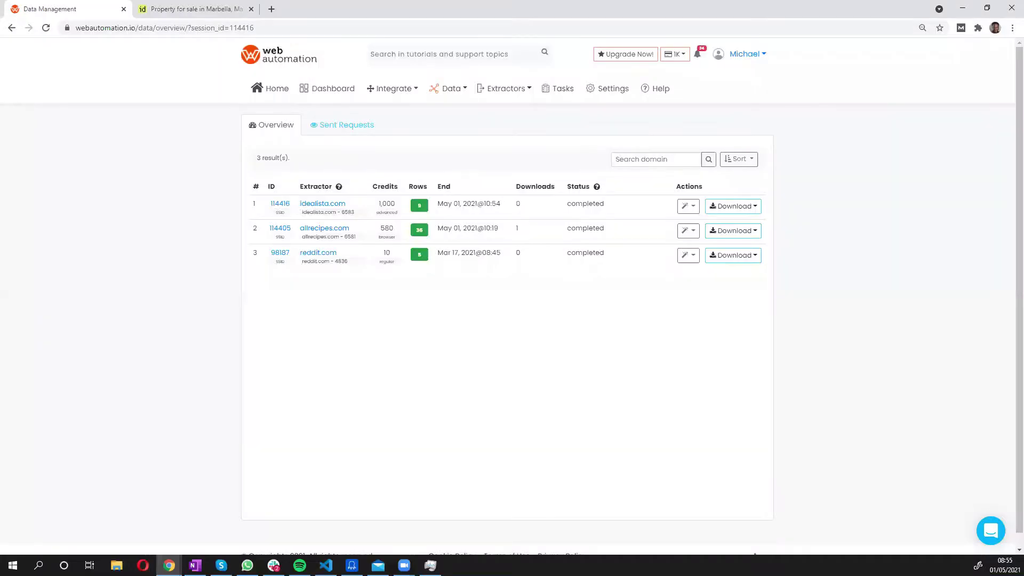
# Step: Download the completed Idealista results as xlsx to Downloads and open the file in Excel
pyautogui.doubleClick(581, 206)
pyautogui.click(625, 211)
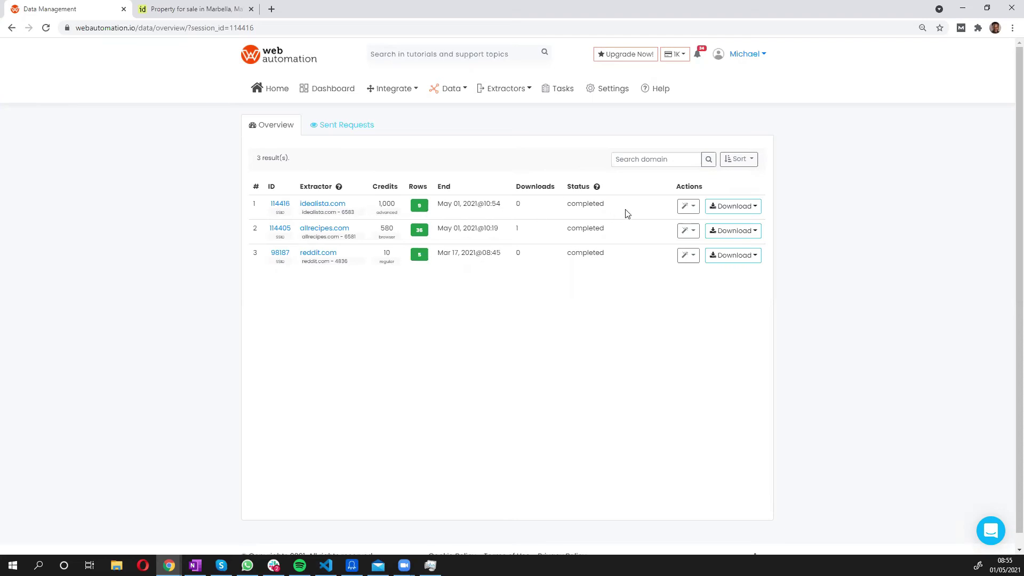
pyautogui.click(740, 209)
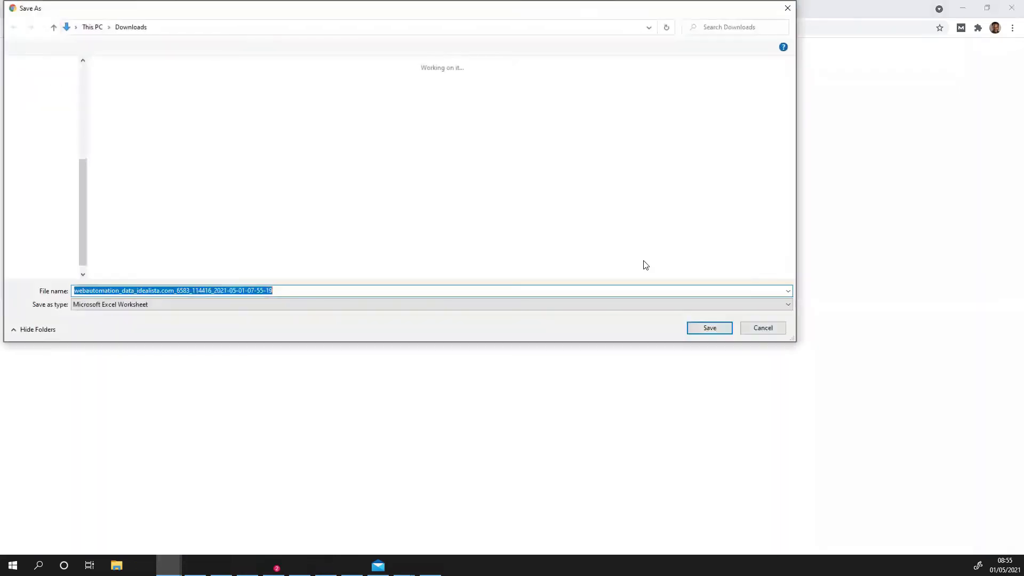
pyautogui.click(705, 329)
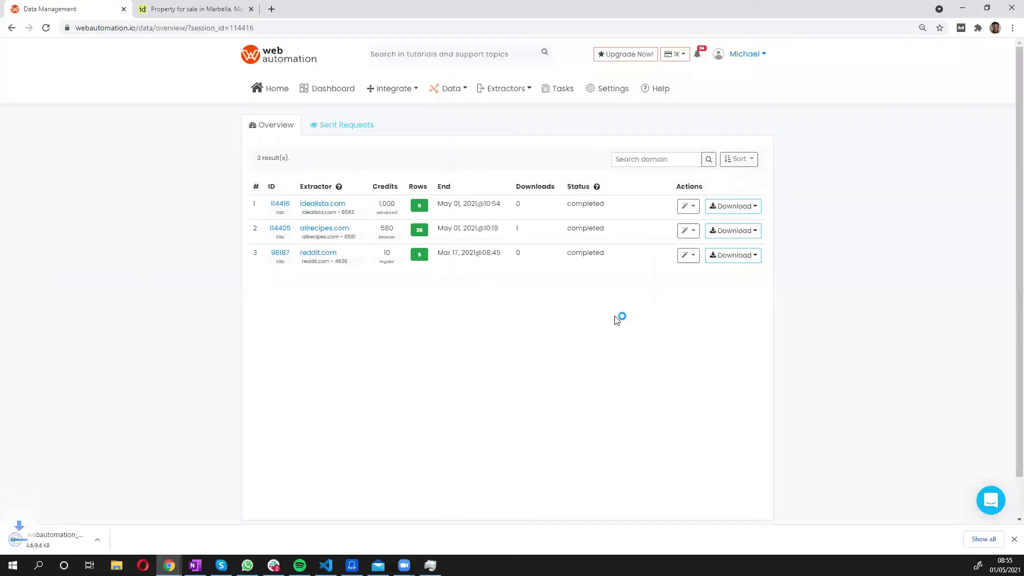
pyautogui.click(51, 542)
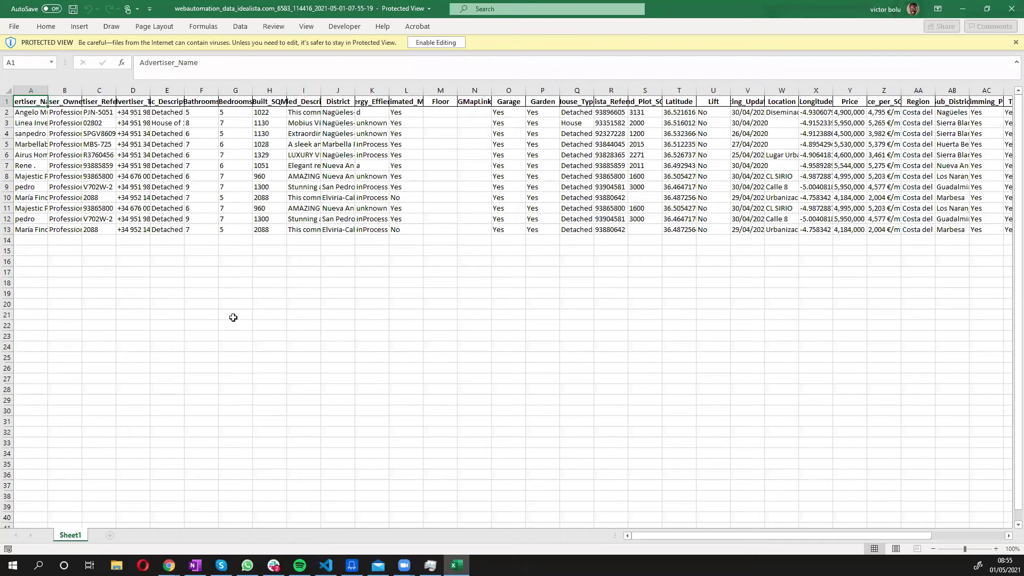
# Step: Enable editing and widen columns A–D so advertiser names, references and phone numbers show
pyautogui.click(439, 44)
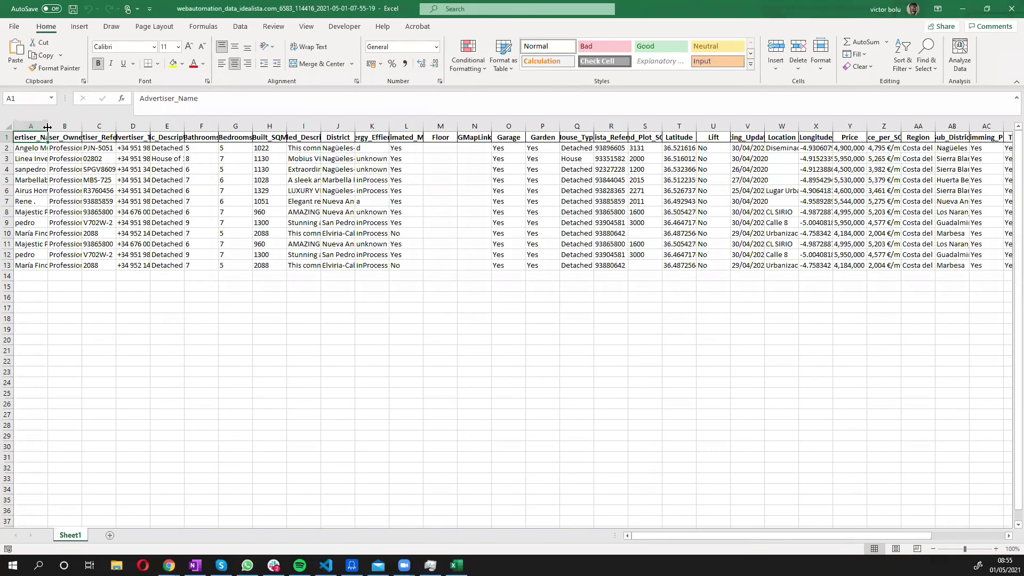
pyautogui.moveTo(47, 127); pyautogui.dragTo(88, 128)
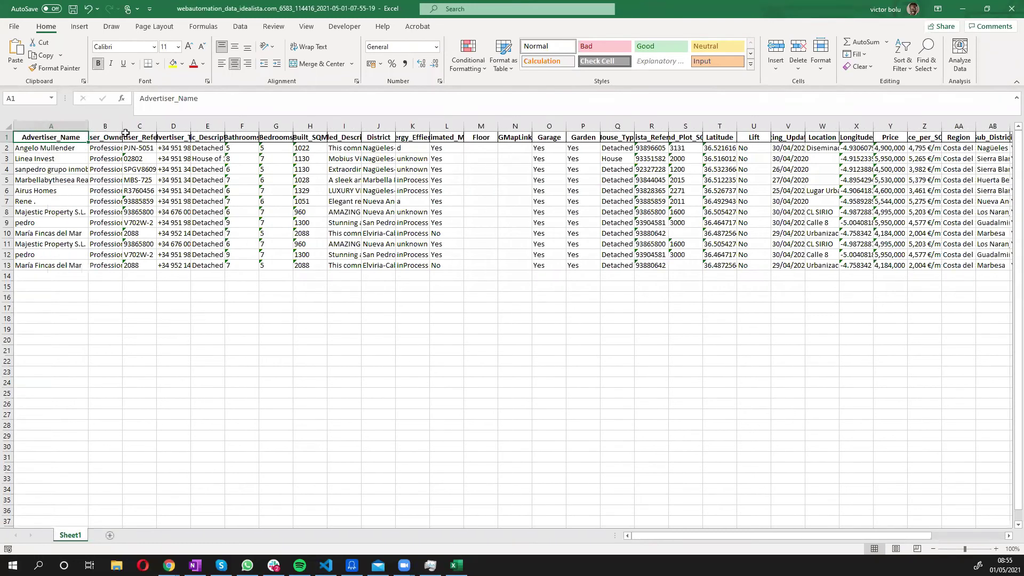
pyautogui.doubleClick(123, 127)
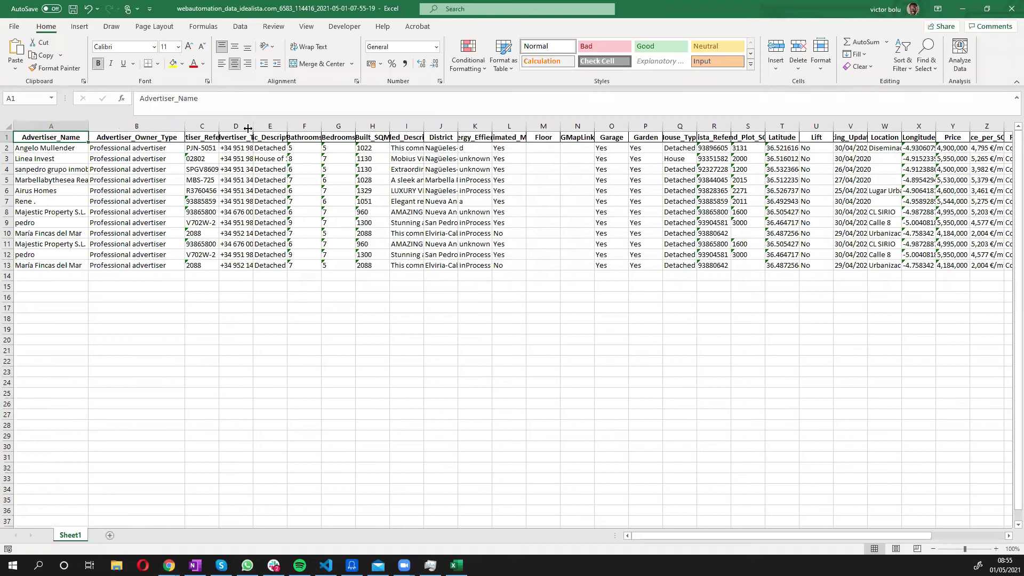
pyautogui.moveTo(218, 130); pyautogui.dragTo(344, 127)
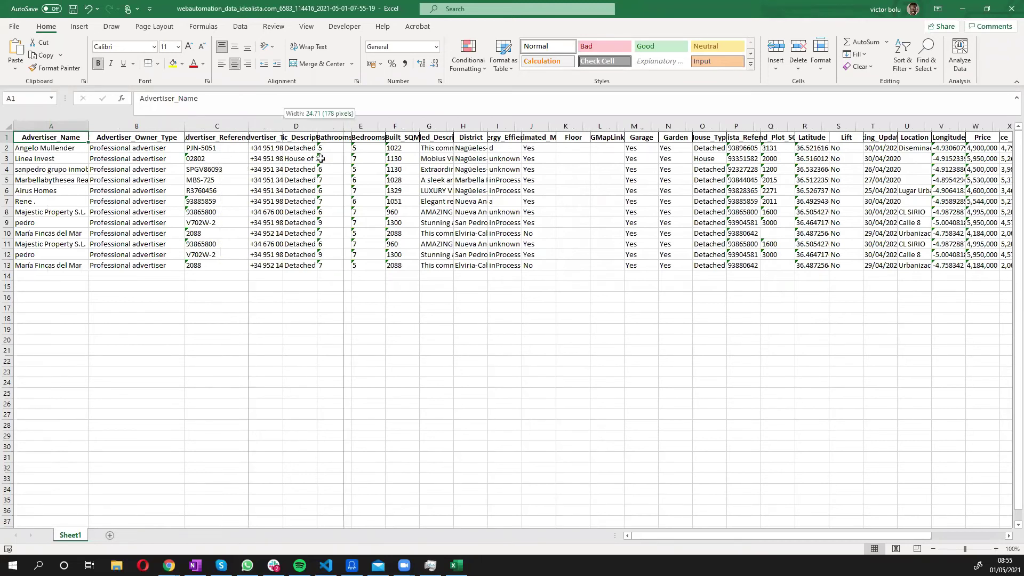
pyautogui.click(307, 158)
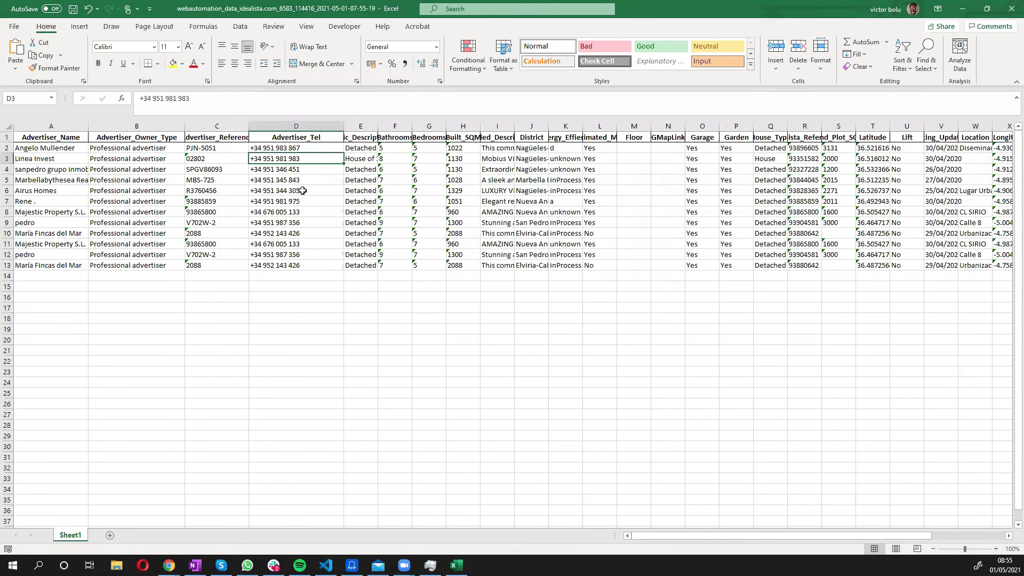
pyautogui.click(369, 169)
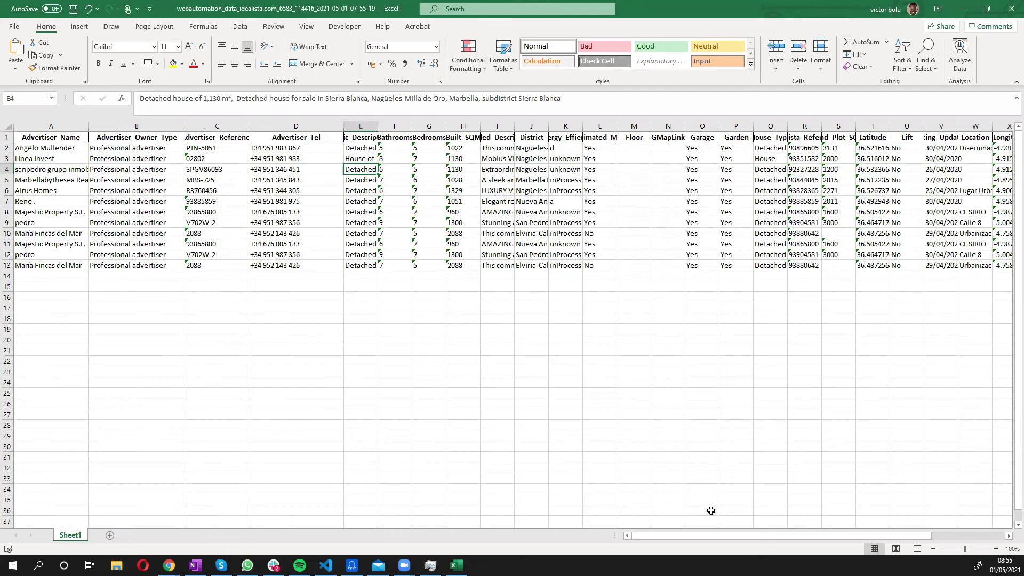
pyautogui.moveTo(707, 539); pyautogui.dragTo(801, 535)
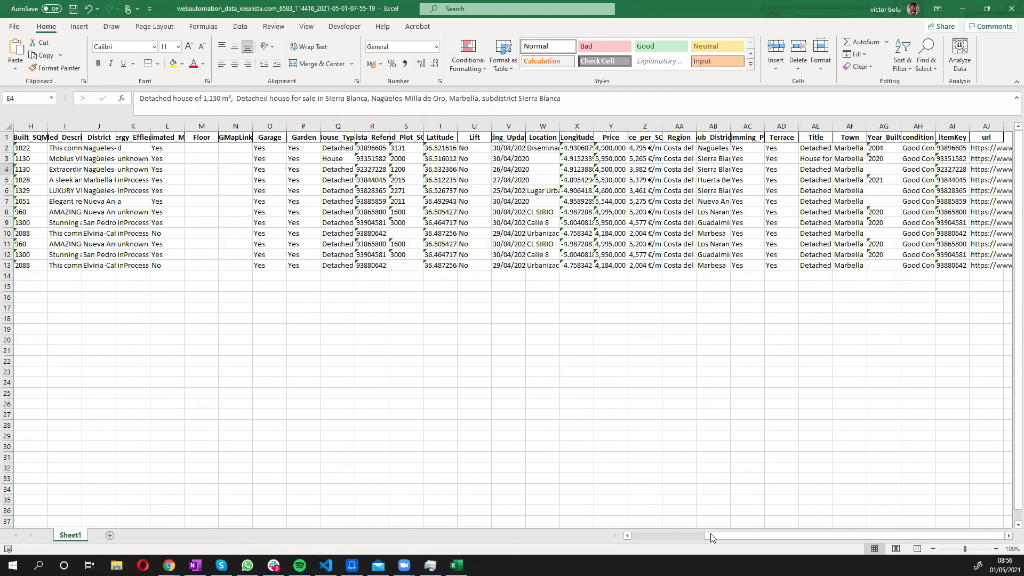
pyautogui.moveTo(715, 538)
pyautogui.mouseDown()
pyautogui.moveTo(627, 506)
pyautogui.moveTo(226, 283)
pyautogui.mouseUp()
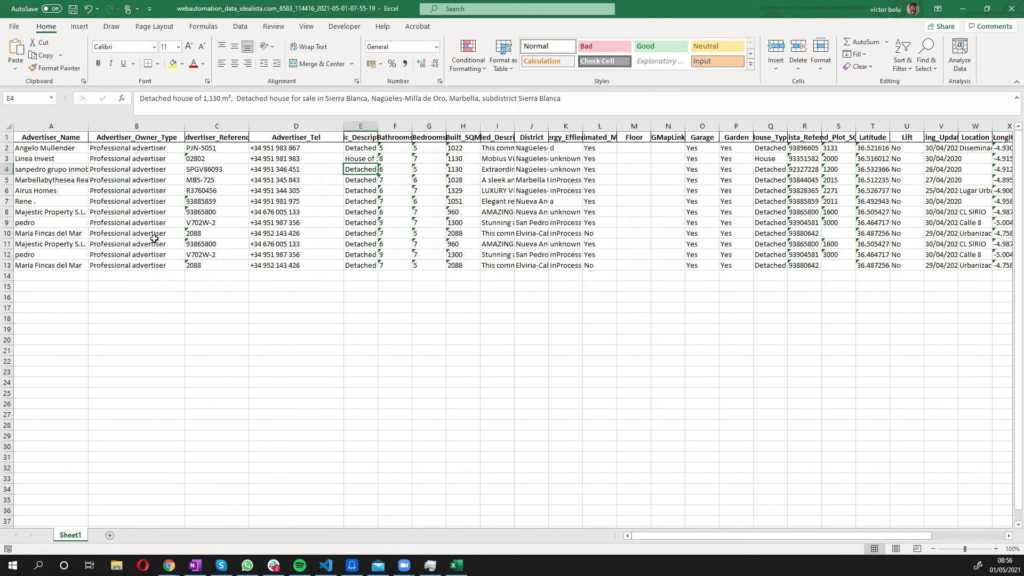